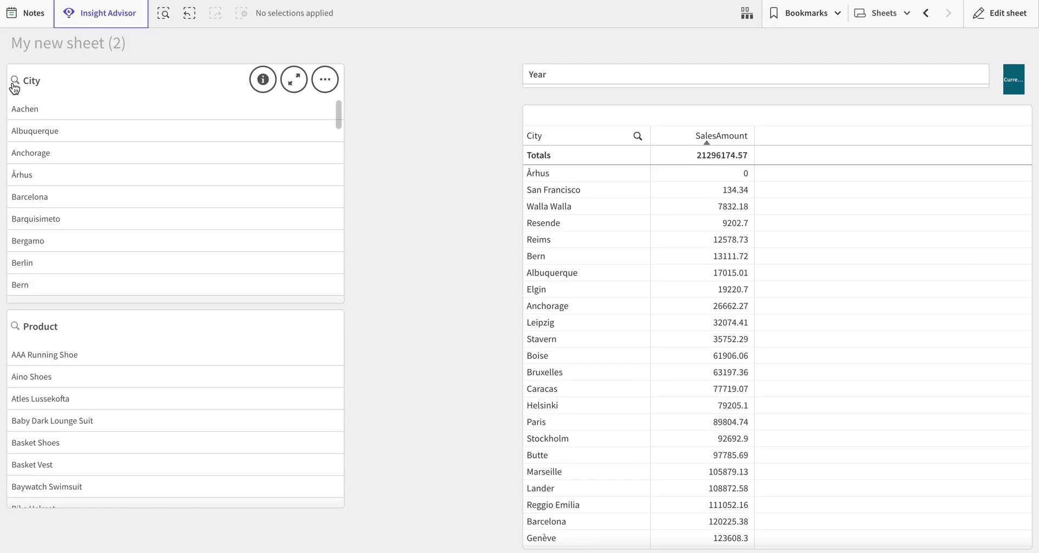
Search the City values for =sum(SalesAmount)>100000 and select the 52 matching cities
left_click(15, 86)
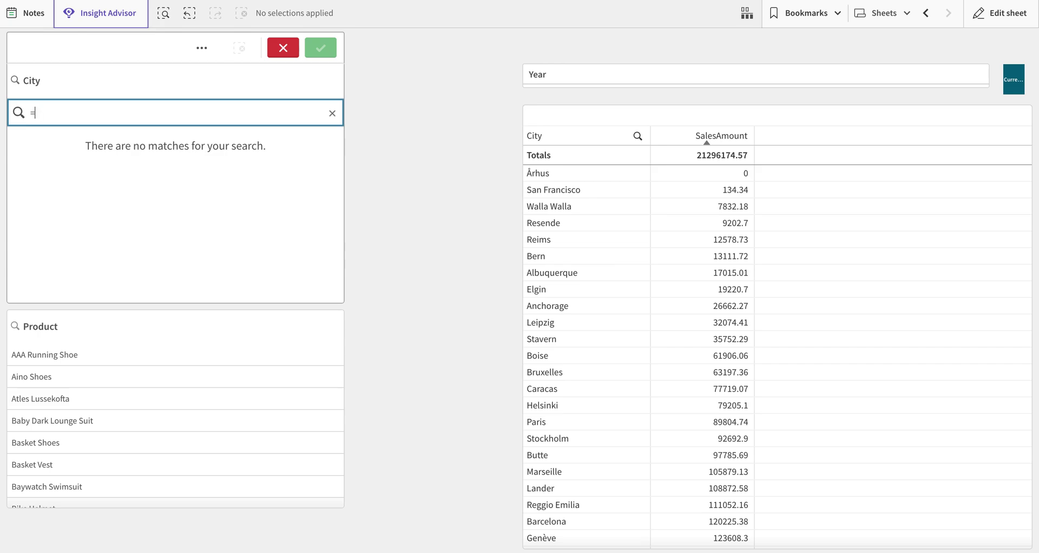
type("=sum(SalesAmount")
type(")")
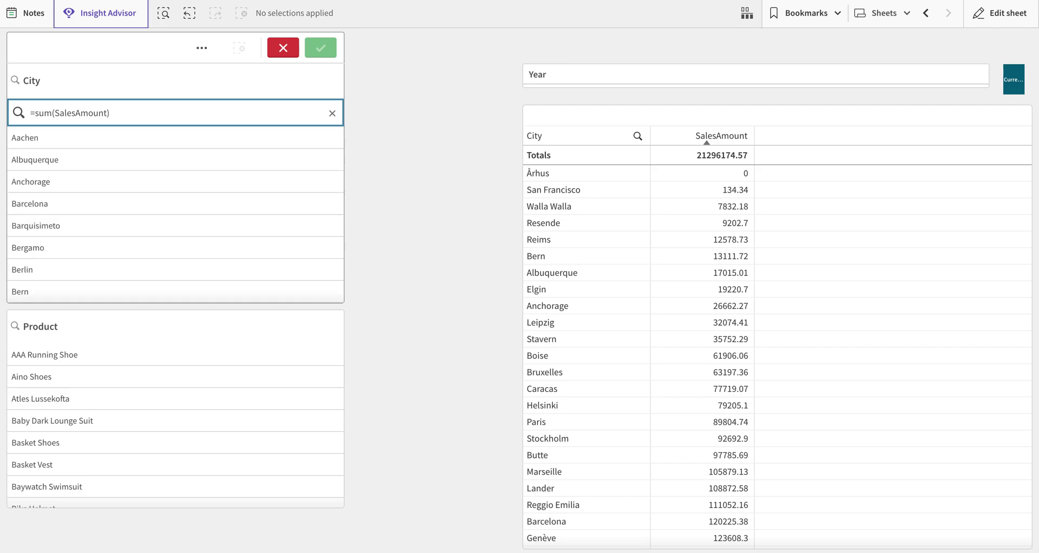
type(">")
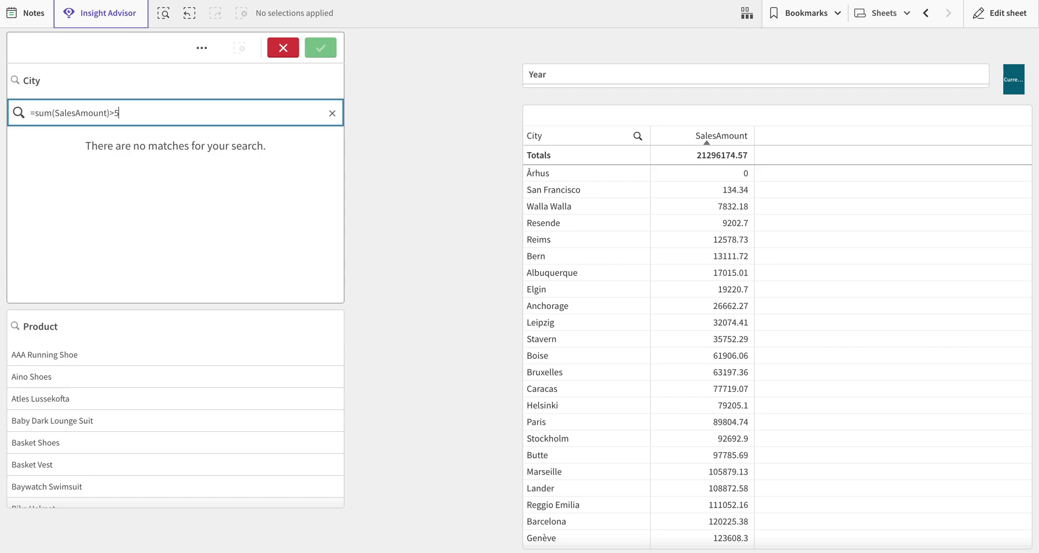
type("100")
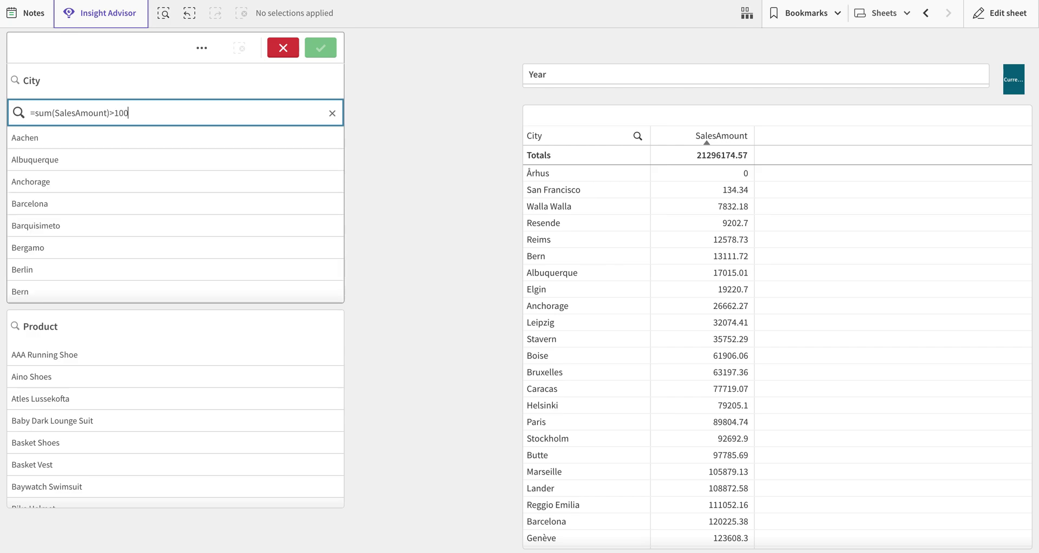
type("000")
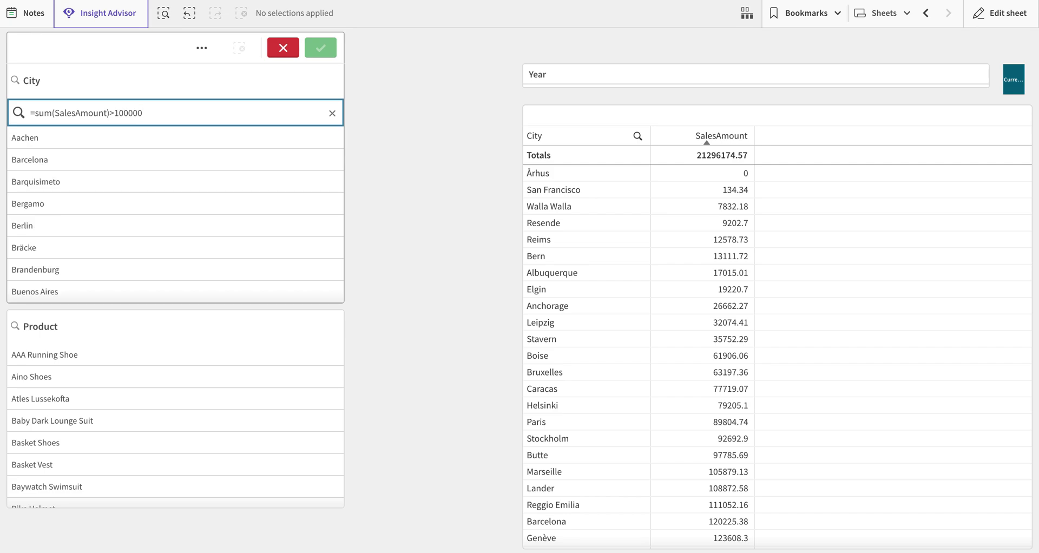
key("Return")
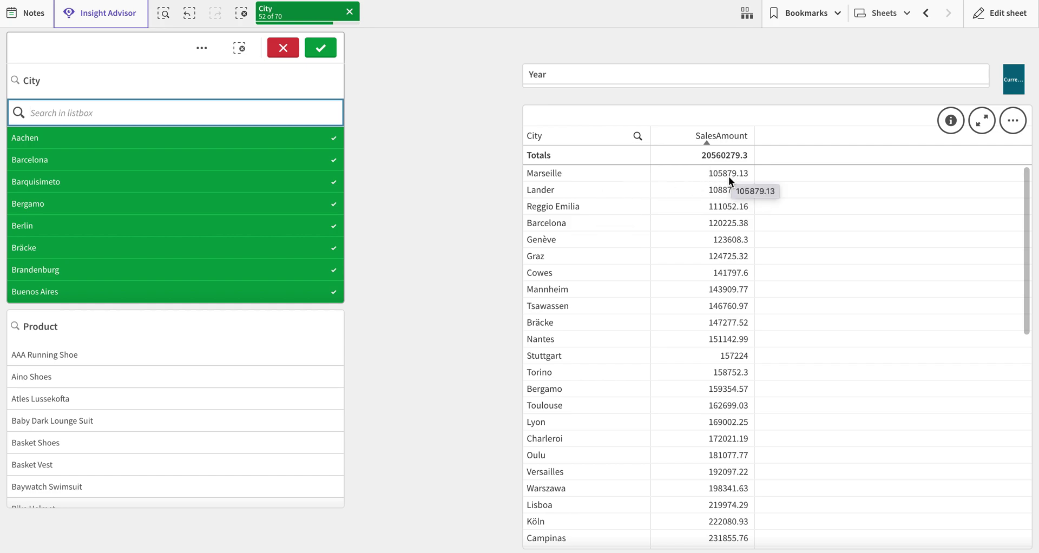
Confirm the city selection, then remove it so the table total returns to 21296174.57
left_click(363, 21)
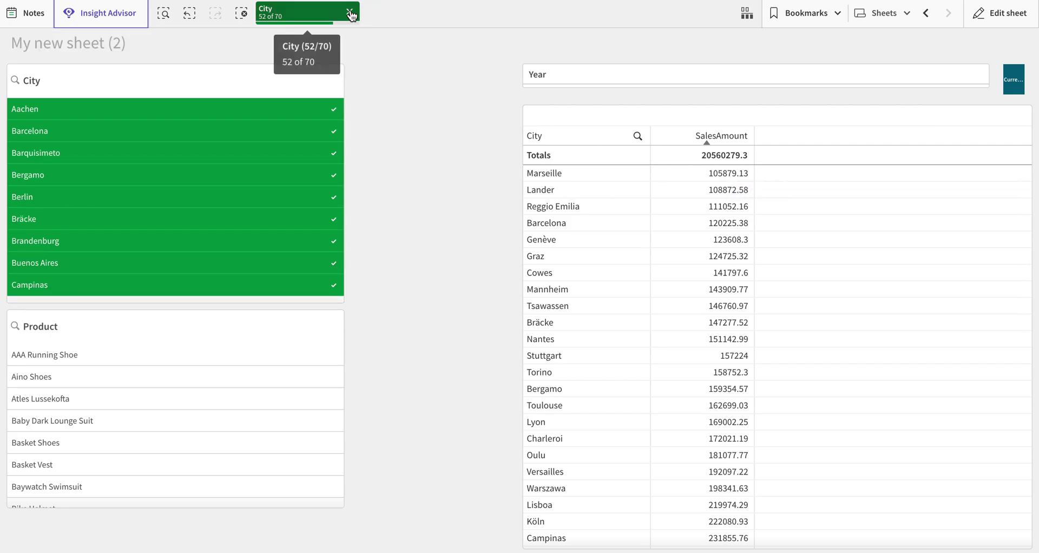
left_click(350, 11)
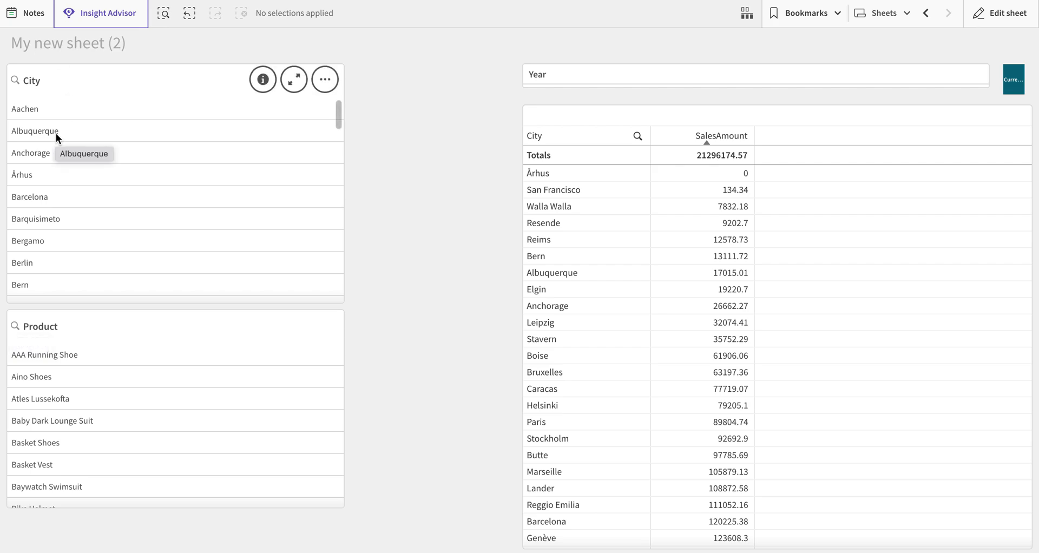
Search the Product values for =sum(SalesAmount)>150000 and select the 33 matching products
left_click(16, 328)
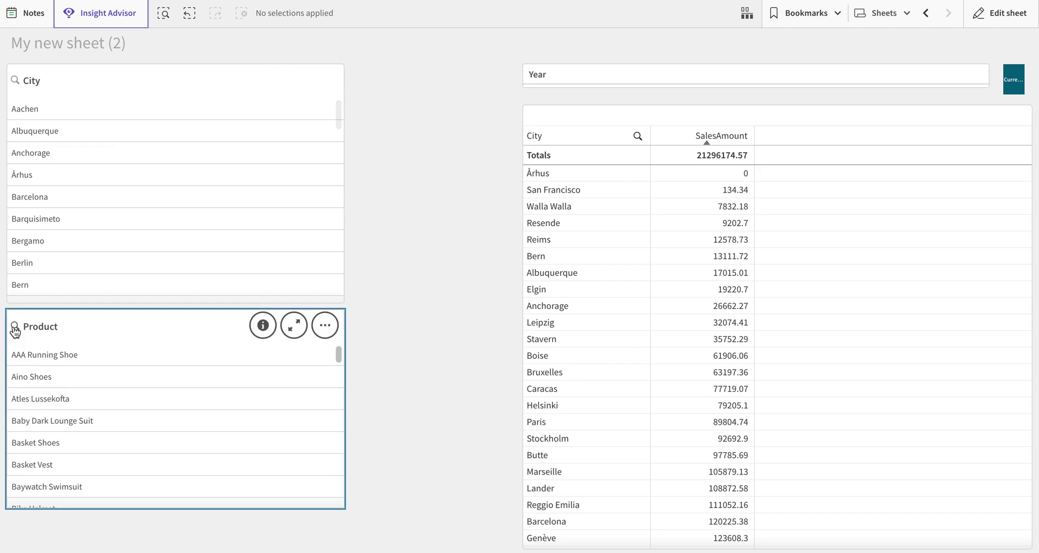
type("=sum(")
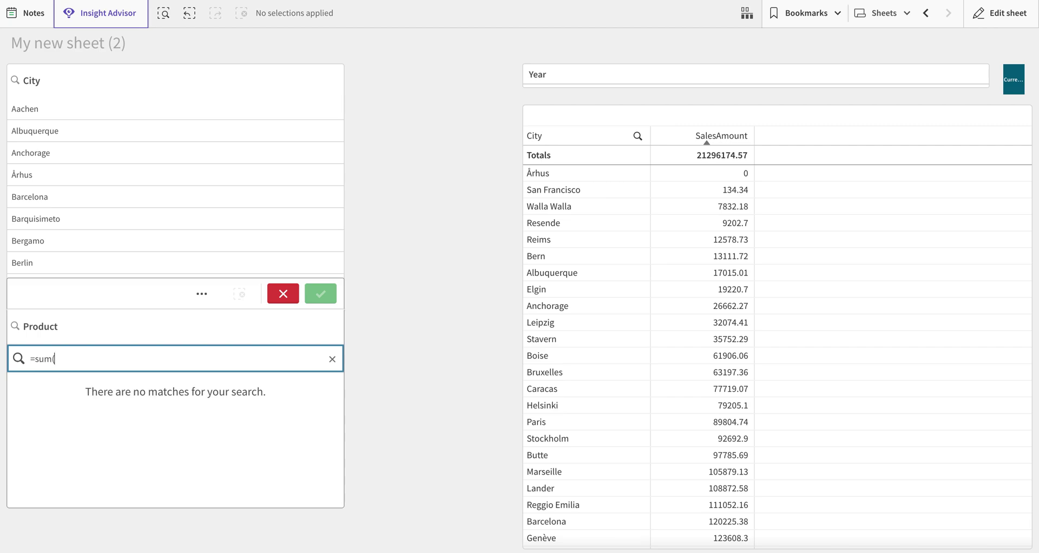
type("SalesAmount)>100")
key("BackSpace")
key("BackSpace")
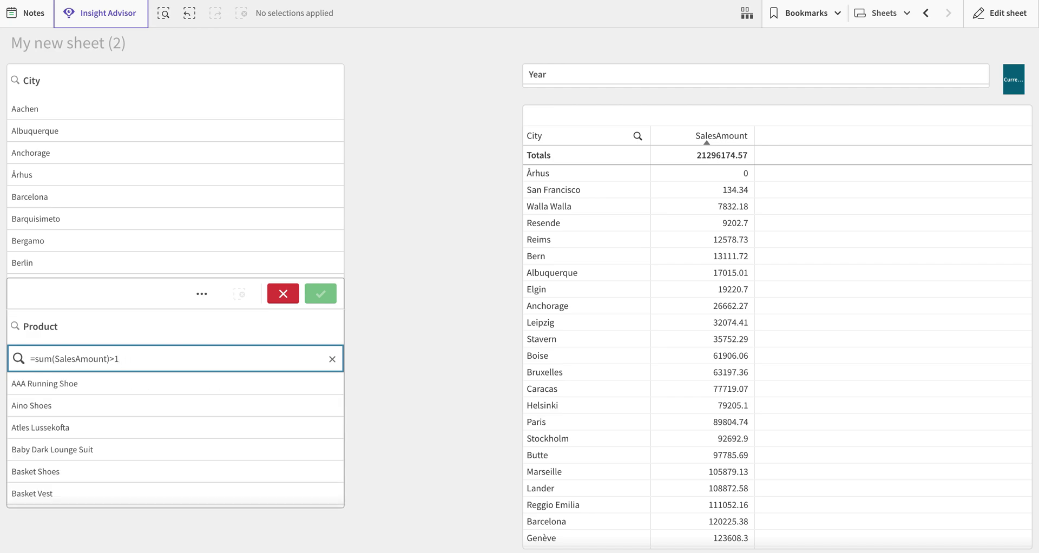
key("BackSpace")
type("5")
key("BackSpace")
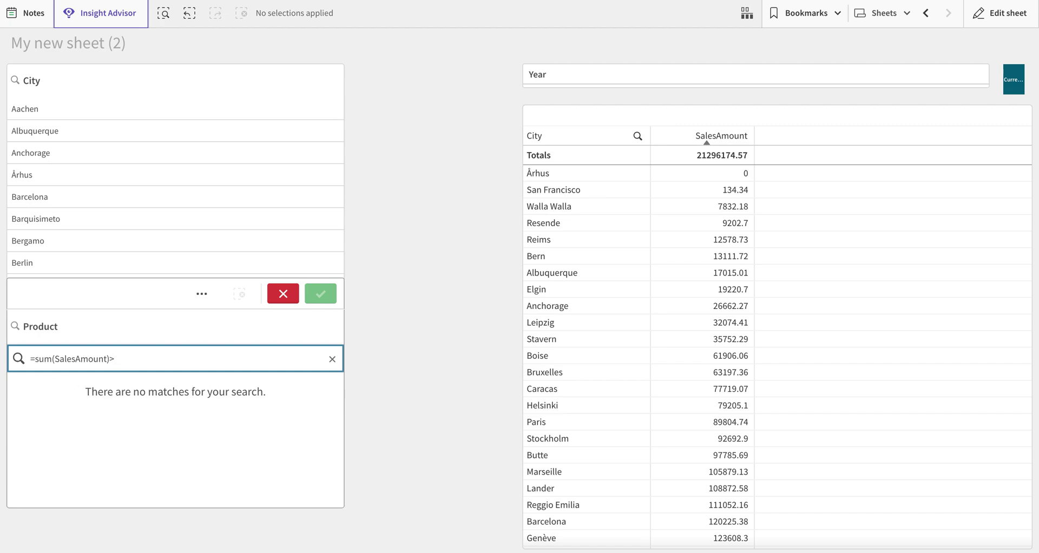
type("150000")
key("Return")
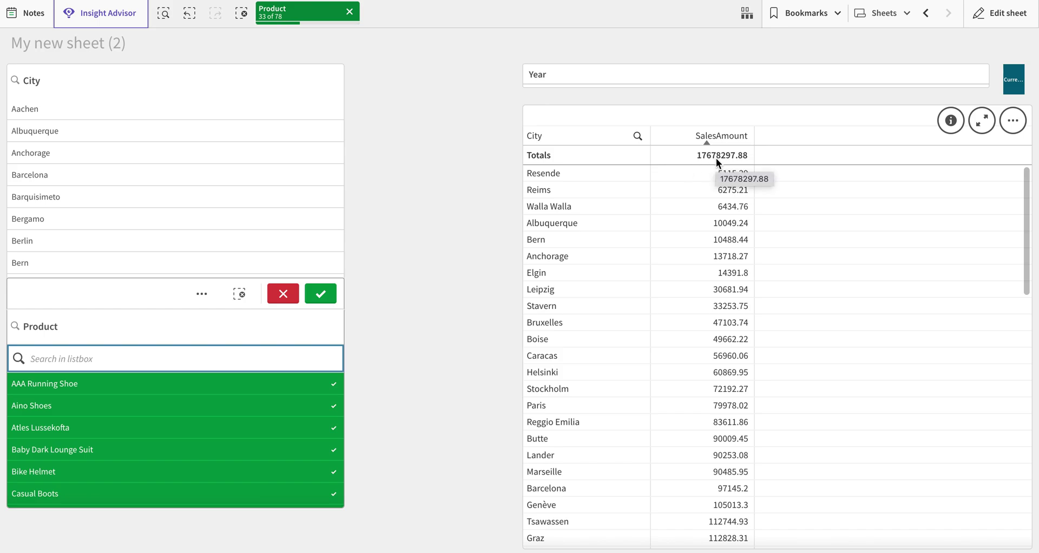
left_click(1014, 25)
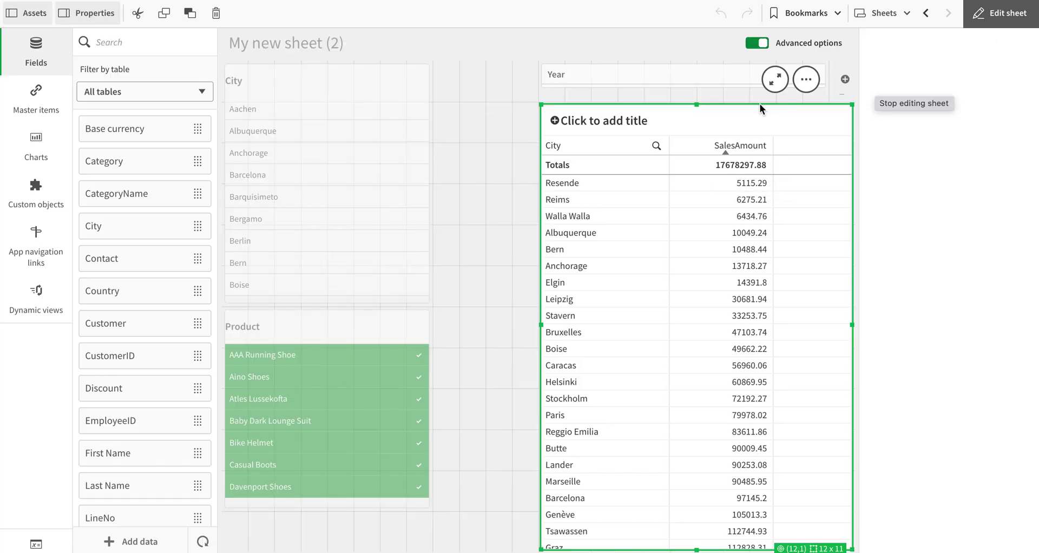
Add a new measure column to the table with the expression sum(SalesAmount)
left_click(920, 194)
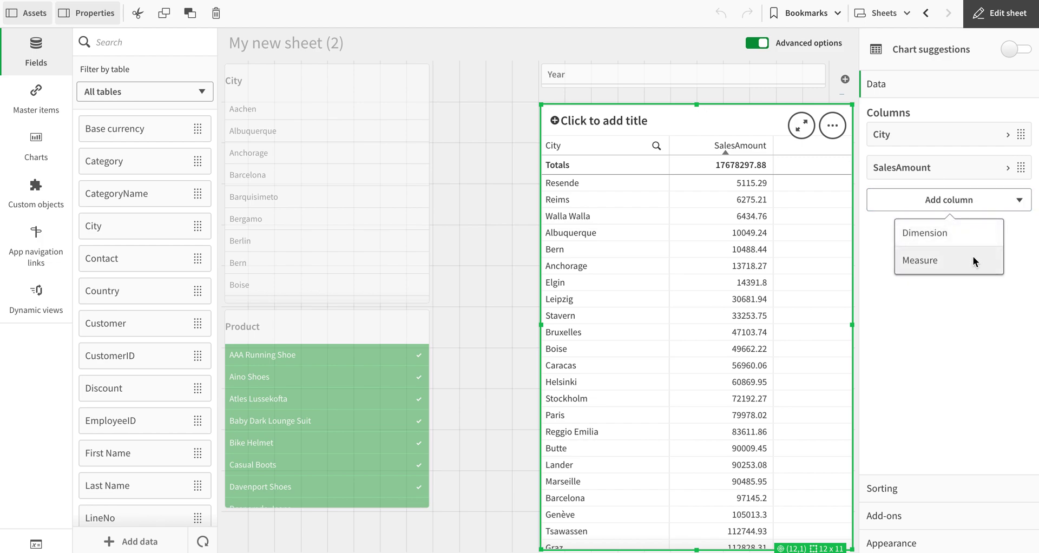
left_click(957, 261)
left_click(1009, 235)
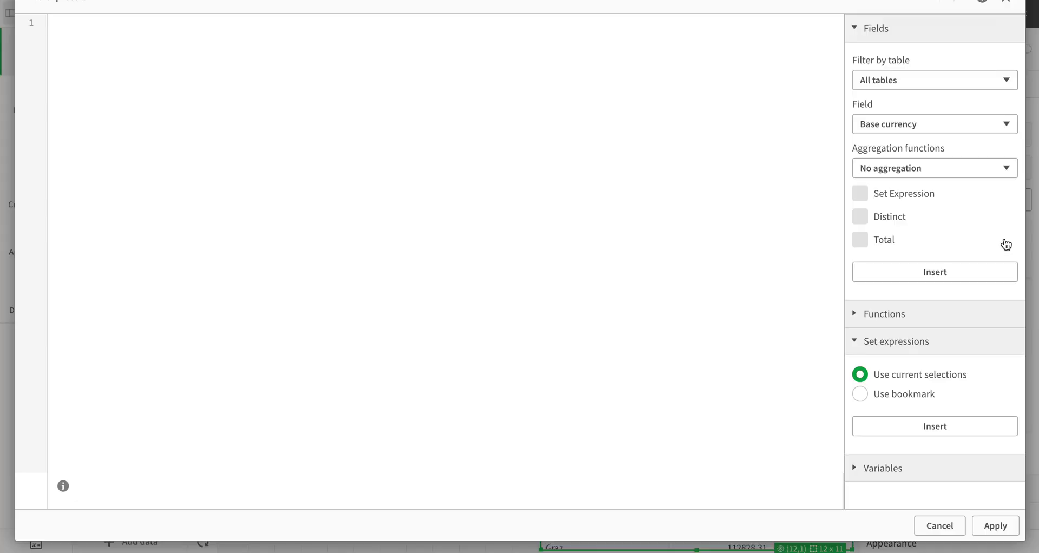
type("Sale")
left_click(141, 58)
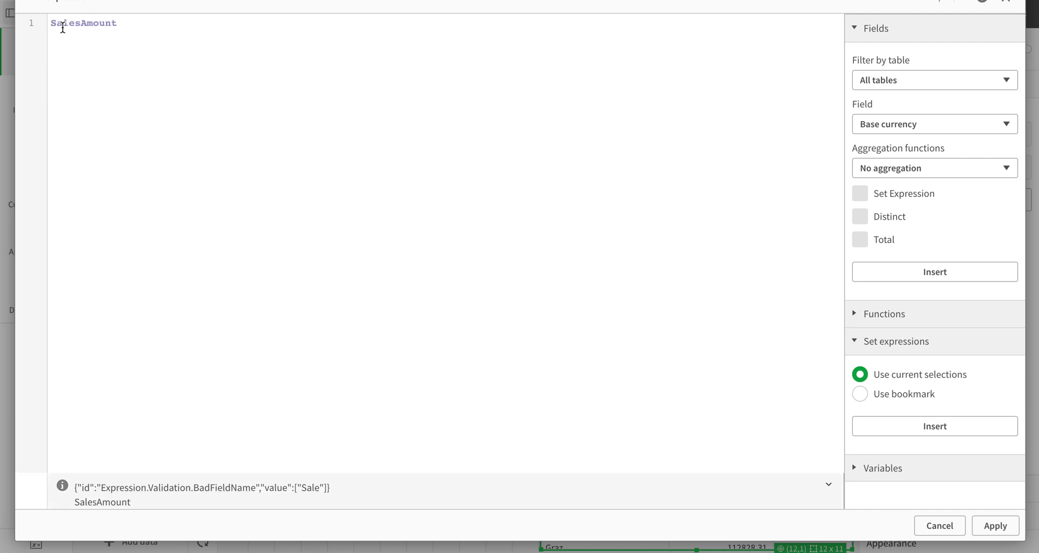
left_click(55, 24)
left_click(51, 23)
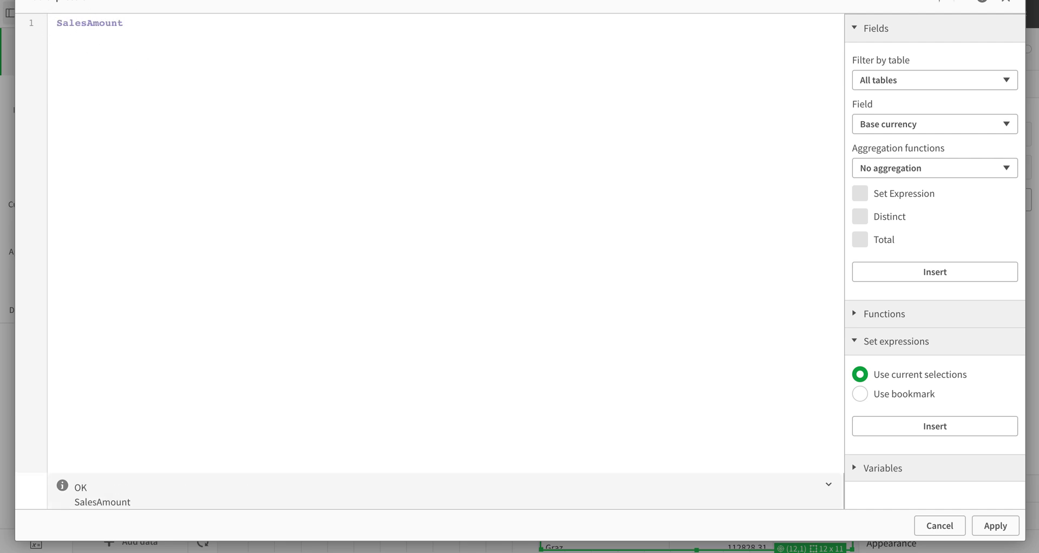
key("shift+End")
type("sum(")
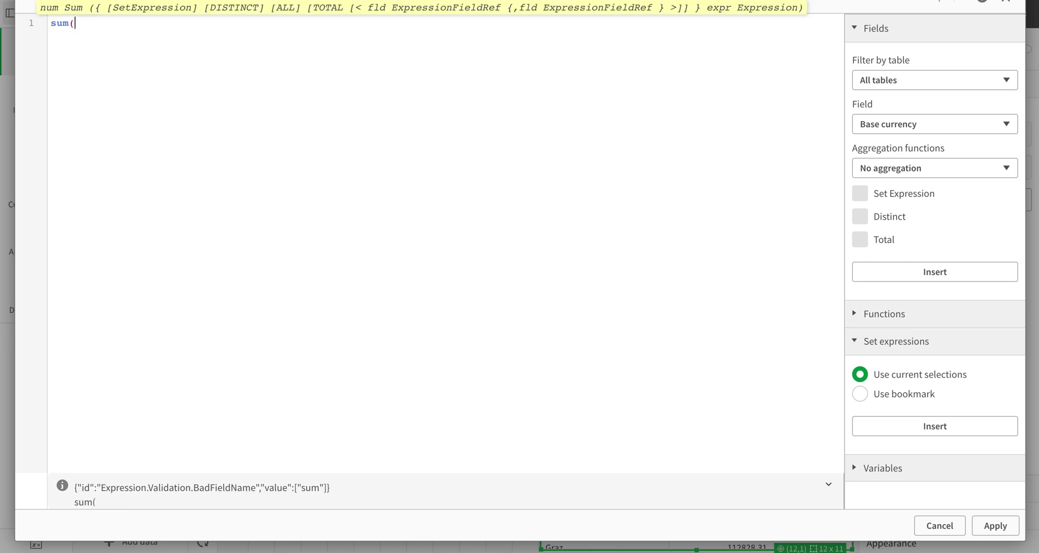
type("Sal")
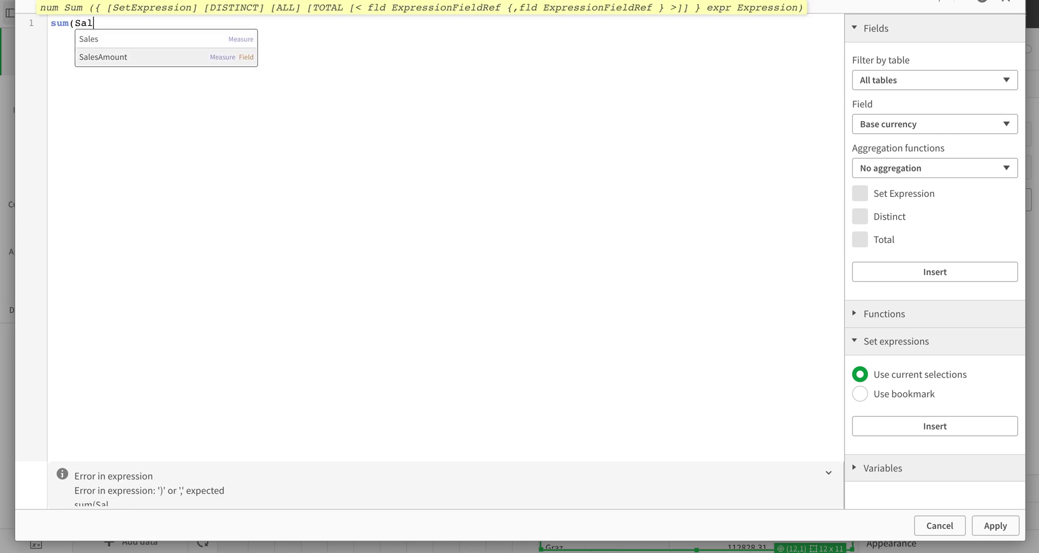
key("Return")
type(")")
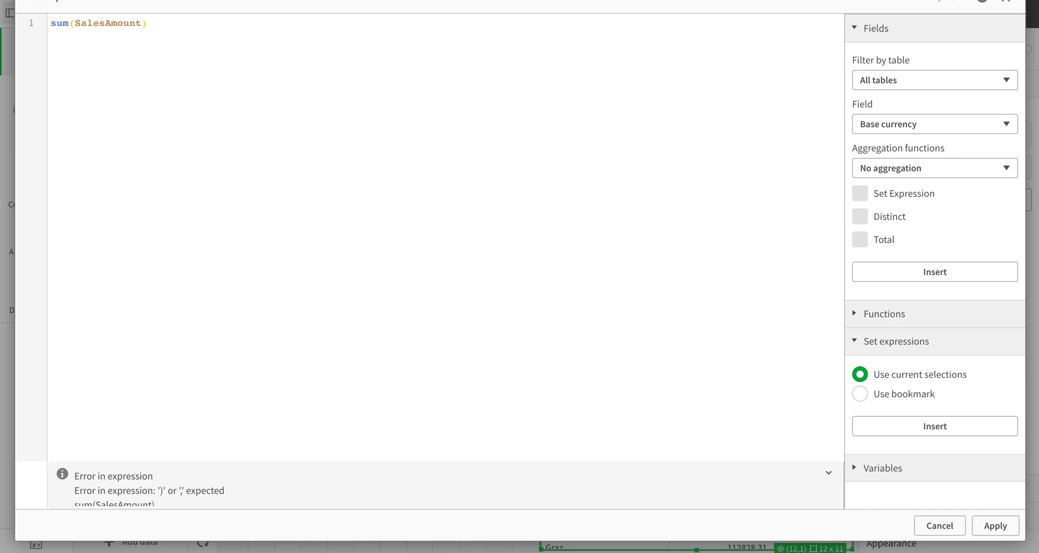
Insert the set expression {<Product={"=sum(SalesAmount)>150000"}>} before the sum and apply it
key("Home")
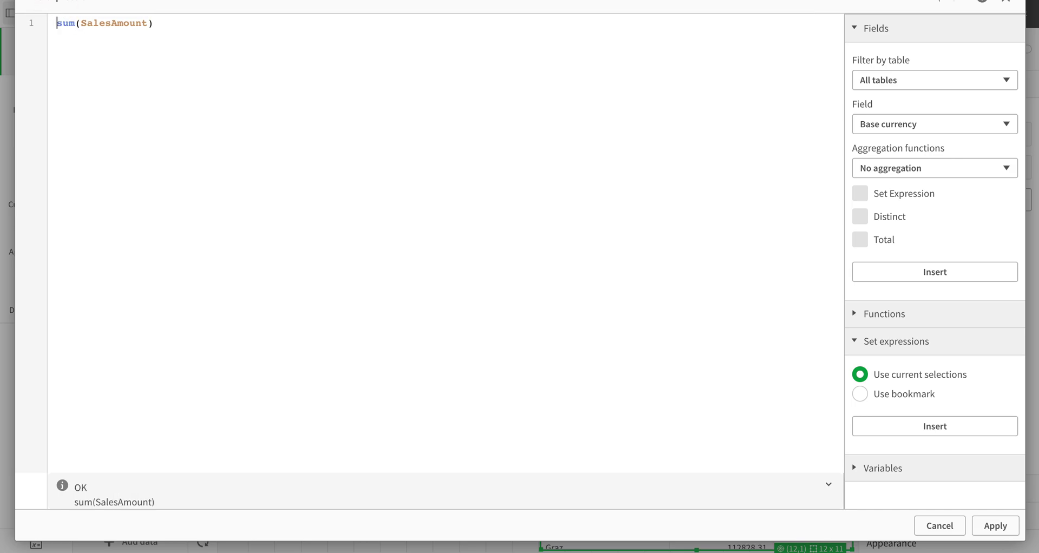
key("Home")
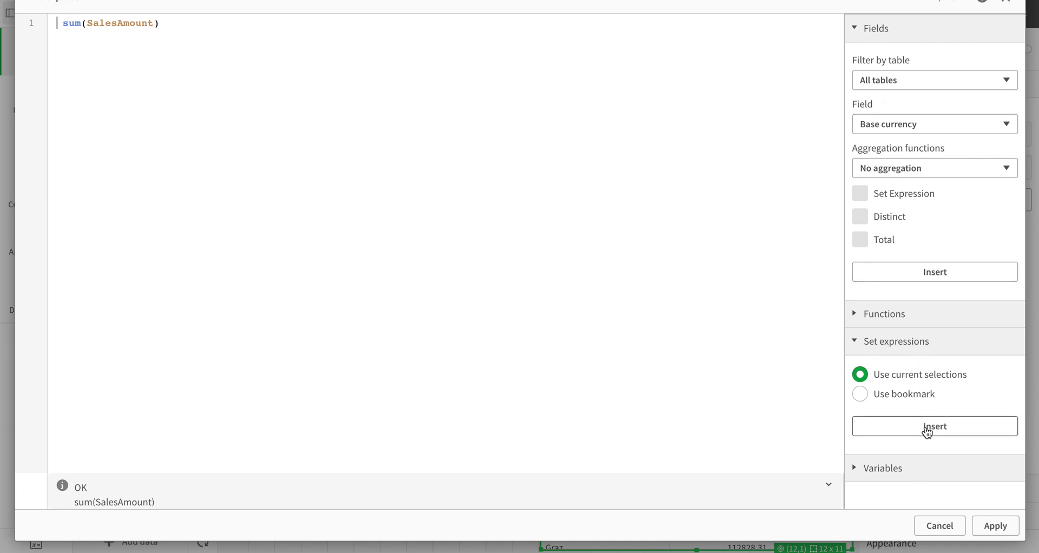
left_click(927, 430)
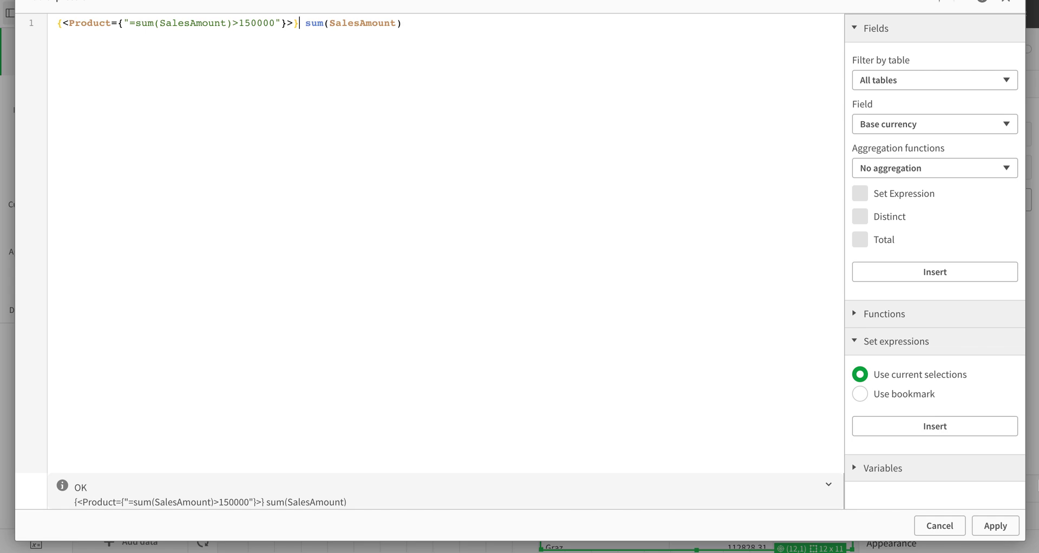
left_click(997, 526)
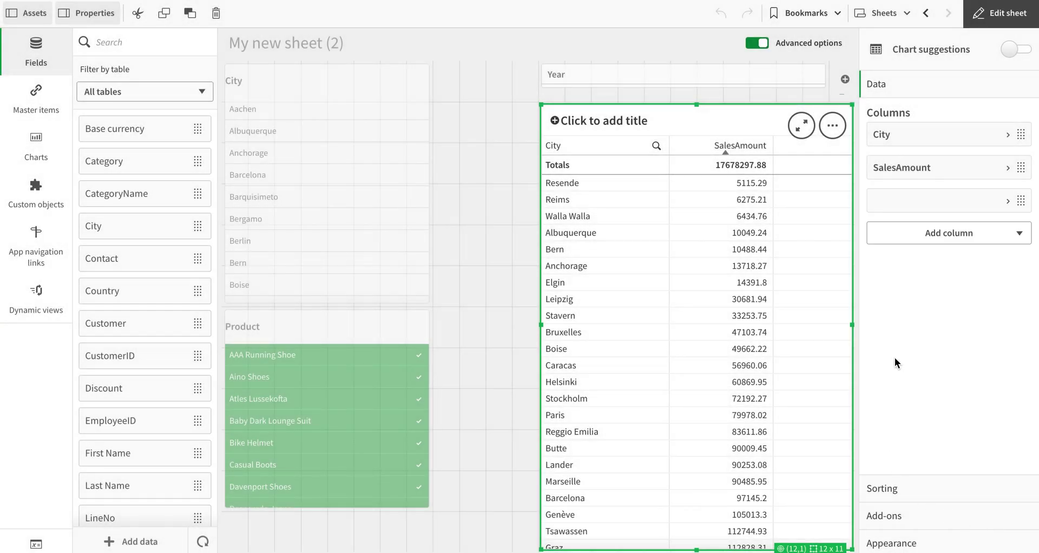
Label the new column 'Filtered Sales' and finish editing the sheet
left_click(993, 22)
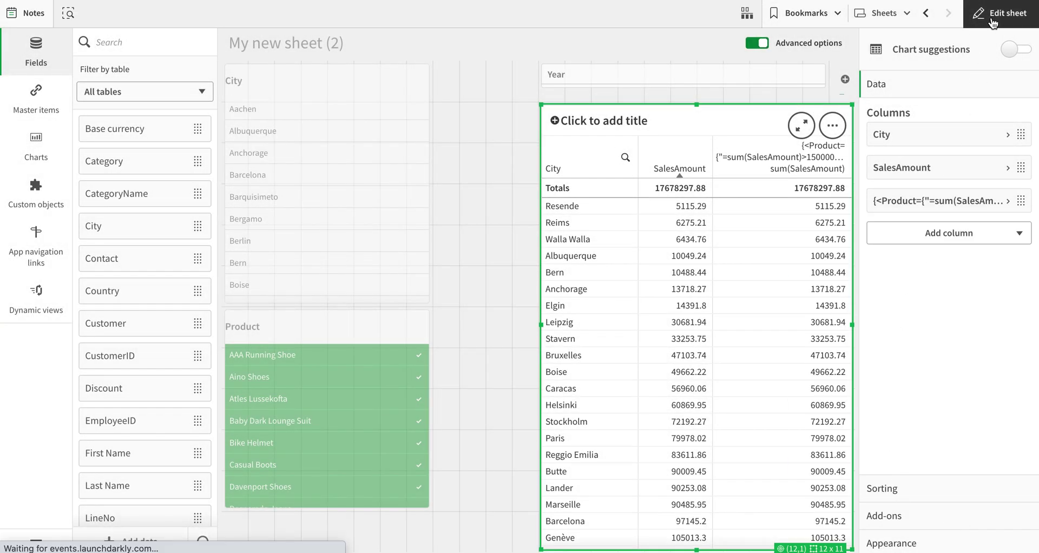
left_click(992, 22)
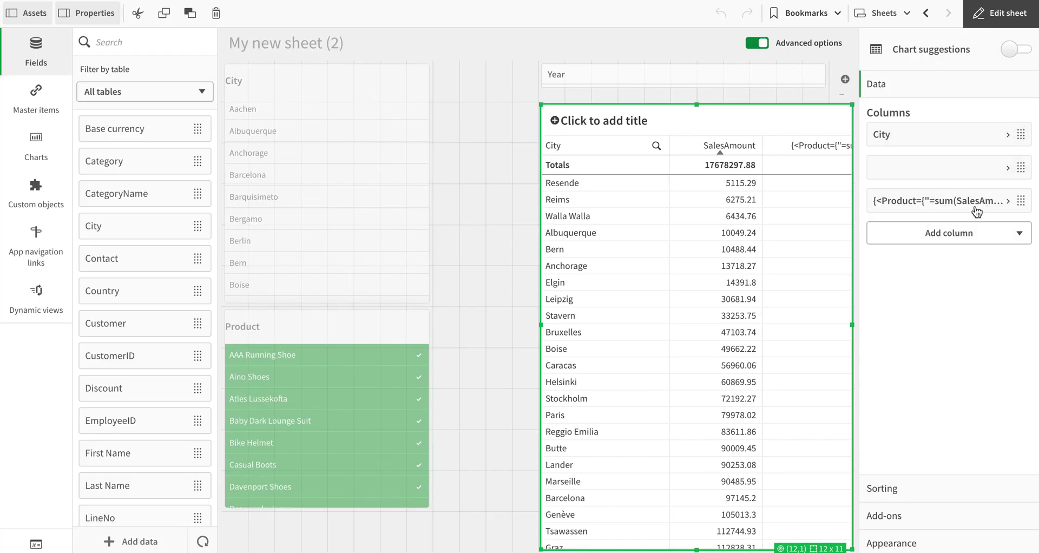
left_click(979, 201)
left_click(925, 314)
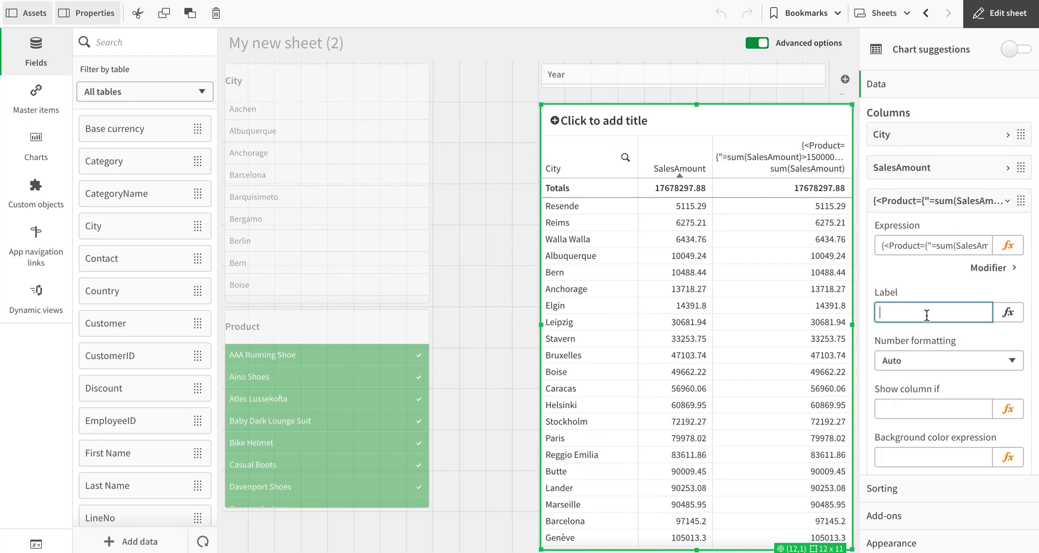
type("Filtered Sales")
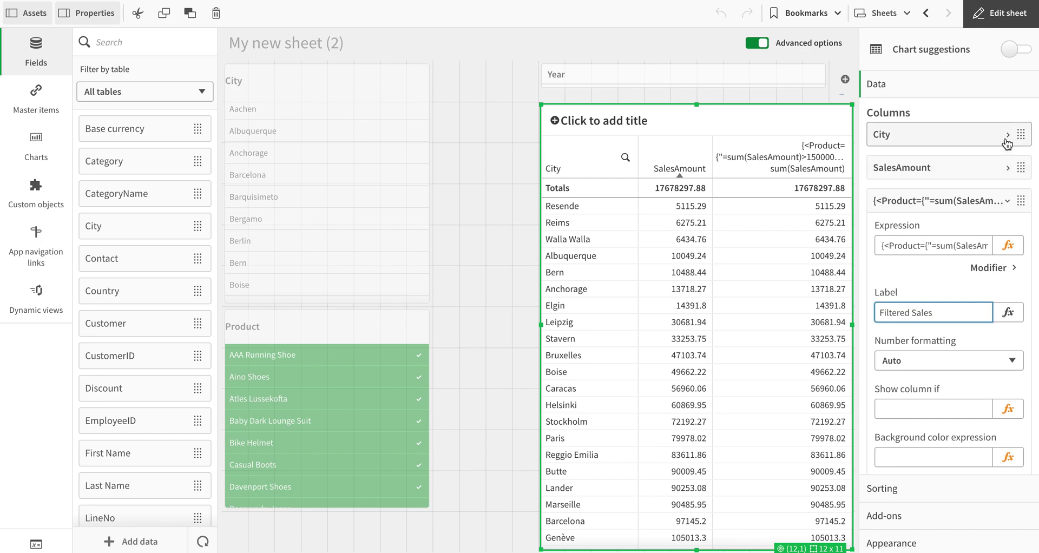
left_click(1000, 13)
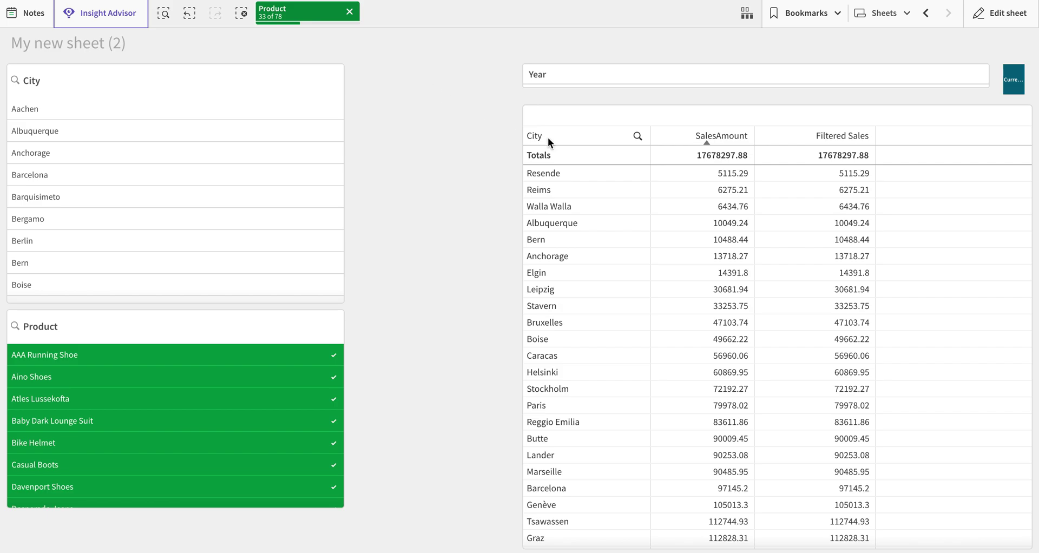
Remove the Product selection chip so no selections apply to the table
left_click(349, 16)
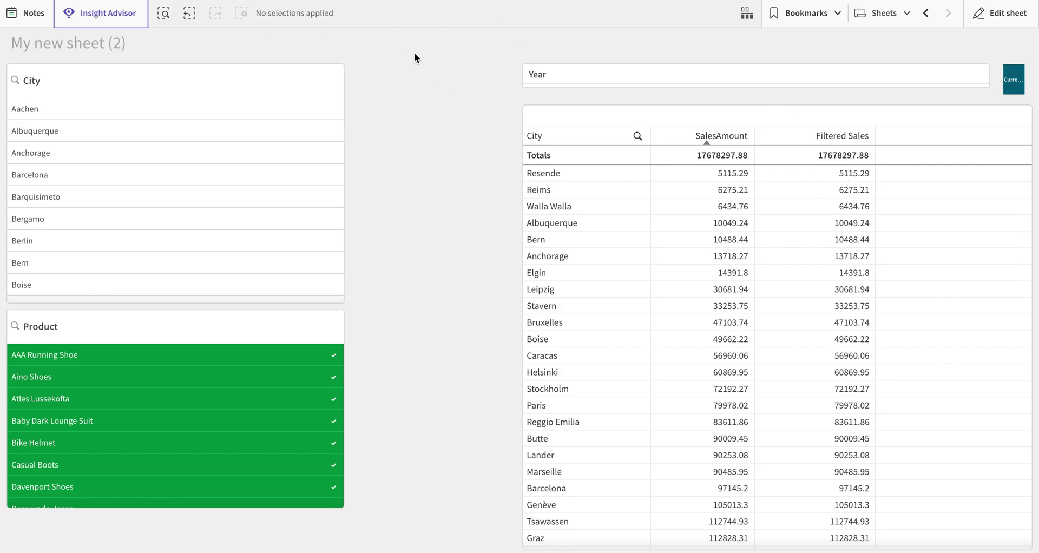